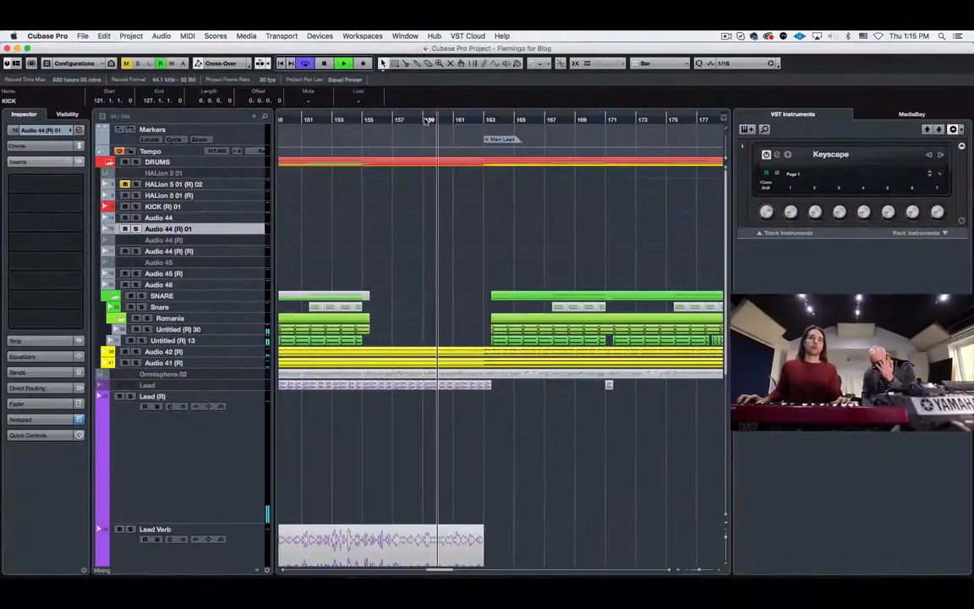
# Step the project cursor along the ruler from bar 158 through 161 to the Main Lead marker at bar 163
pyautogui.click(416, 119)
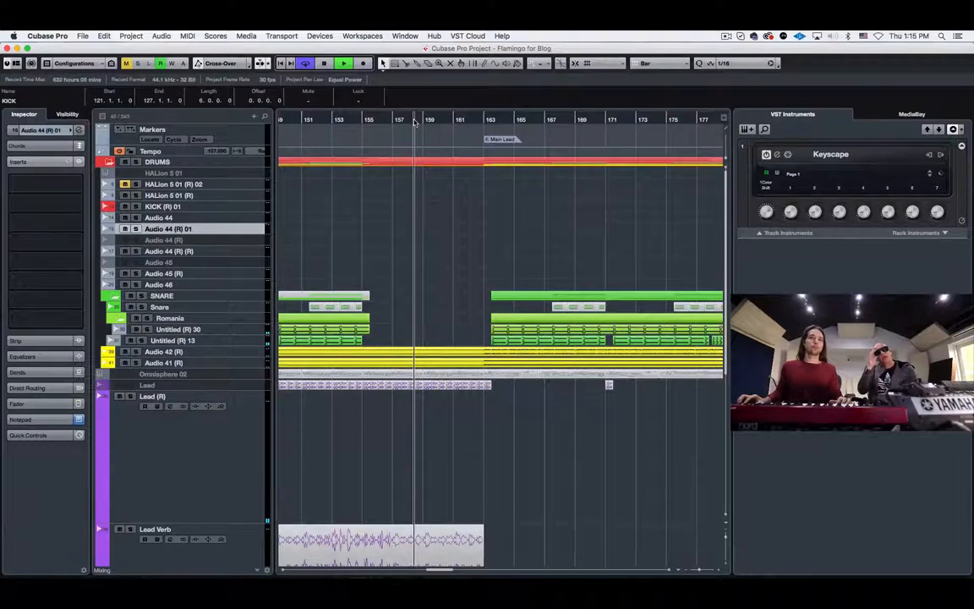
pyautogui.click(459, 119)
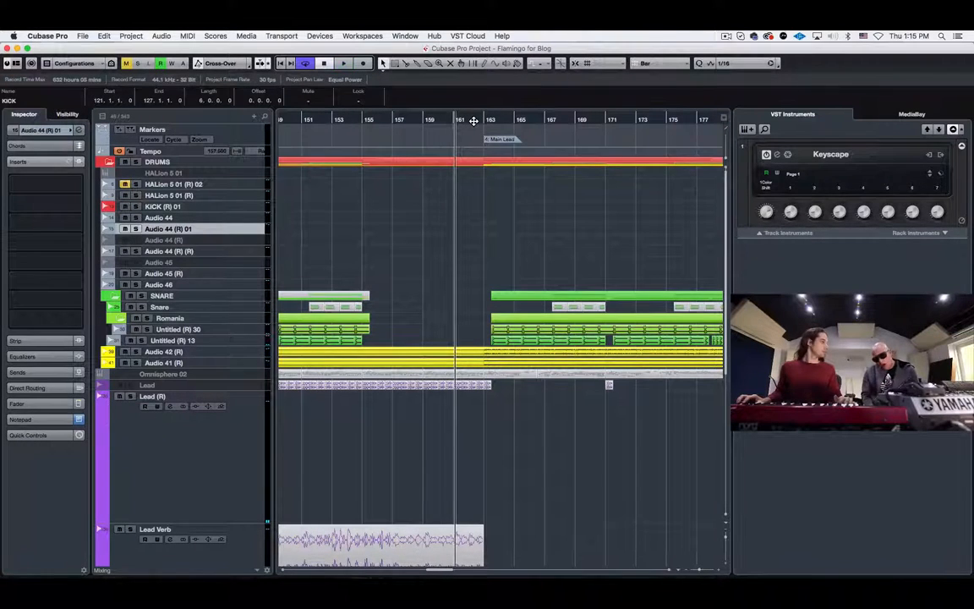
pyautogui.click(497, 120)
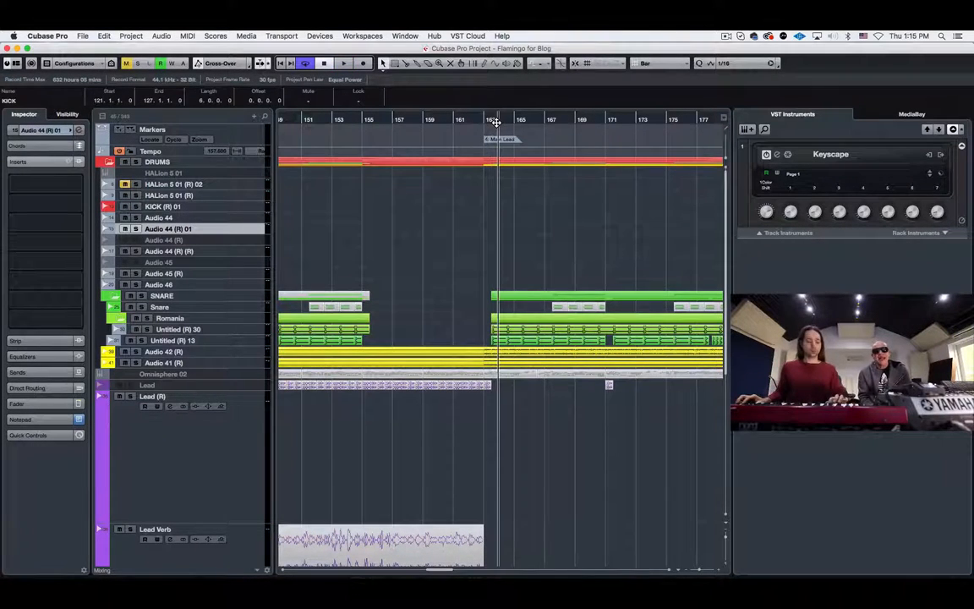
pyautogui.scroll(-8, 520, 212)
pyautogui.scroll(-6, 525, 245)
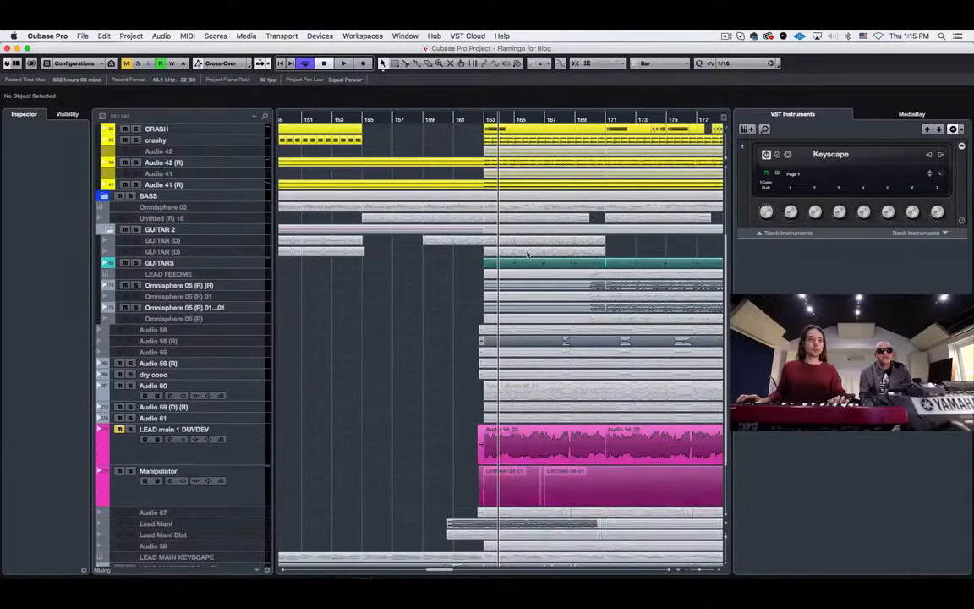
# Play the hummed LEAD main 1 DUVDEV event from bar 162, zooming out to see more bars
pyautogui.click(474, 120)
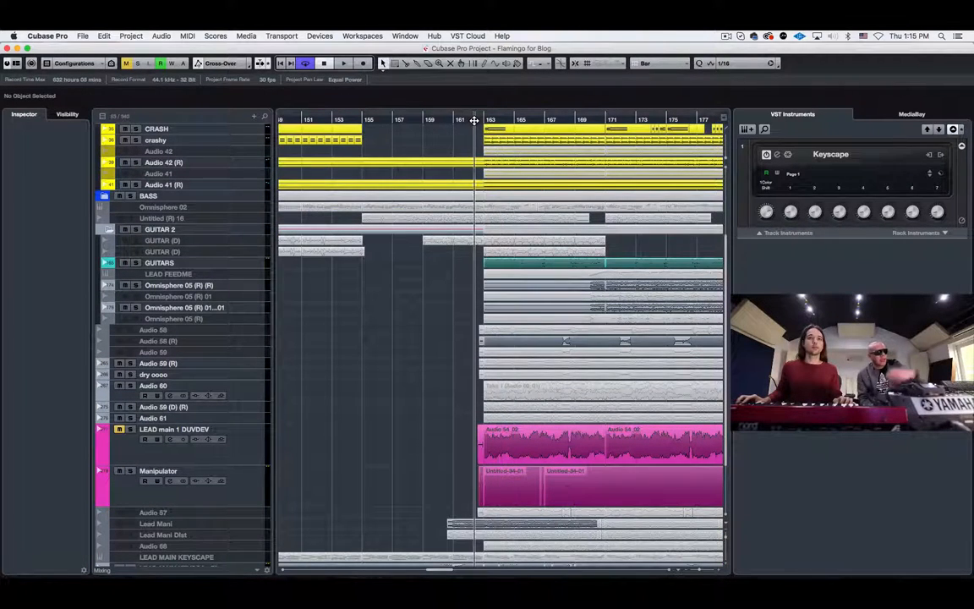
pyautogui.click(508, 444)
pyautogui.press('space')
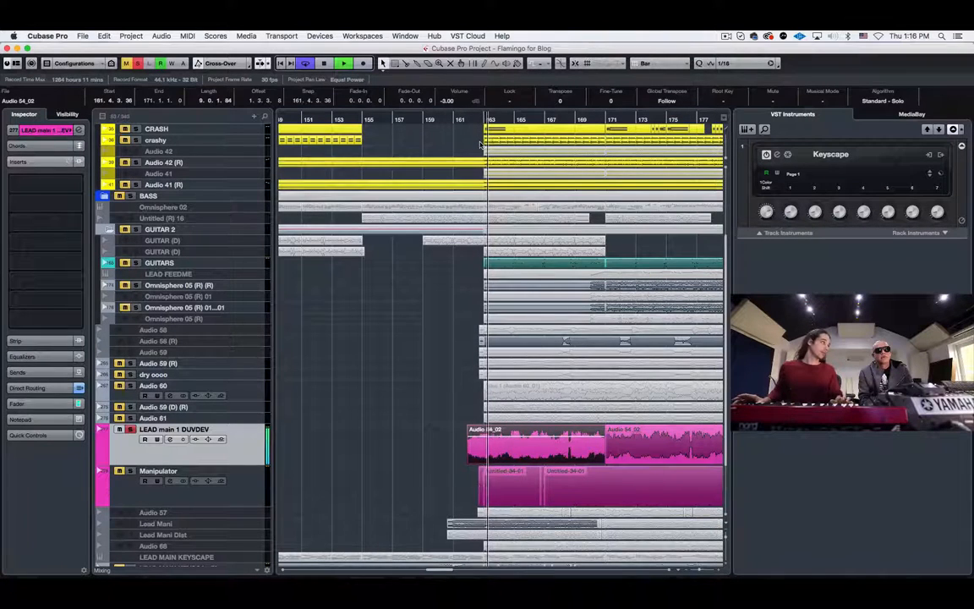
pyautogui.press('g')
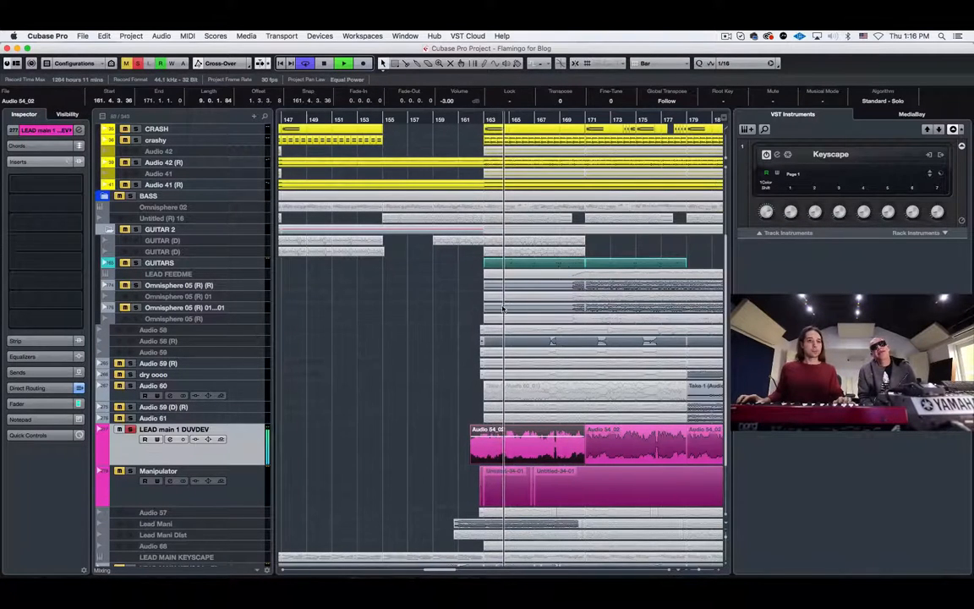
# Stop playback and close the GUITAR track's Manipulator plugin window after viewing its Init preset
pyautogui.press('space')
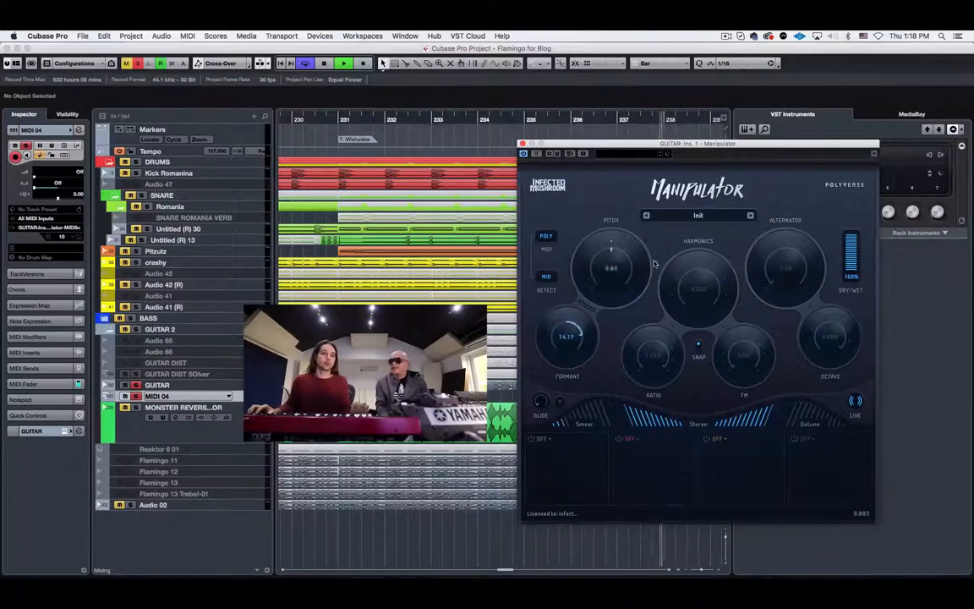
pyautogui.click(522, 143)
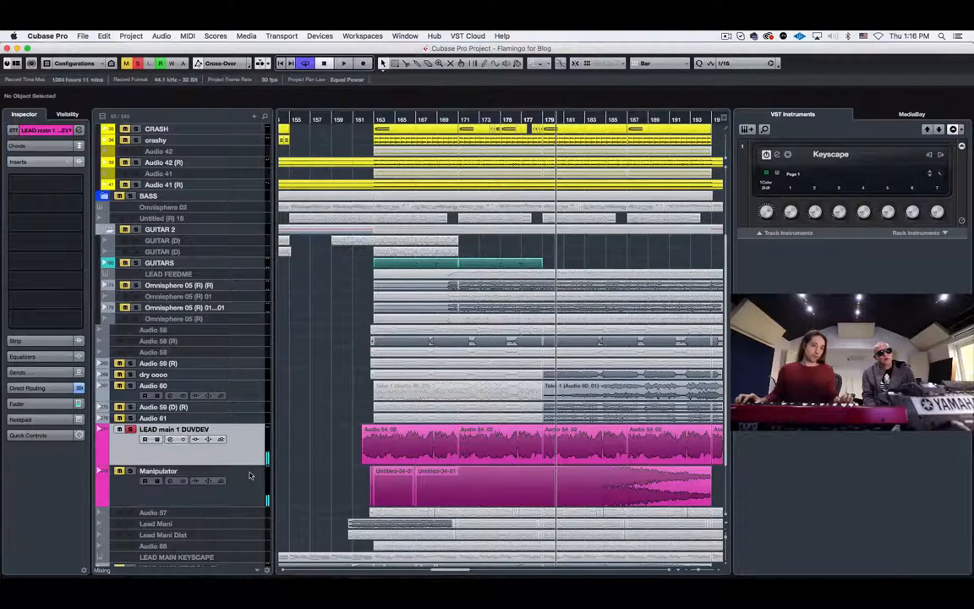
# Cancel the Add Audio Track dialog and select the Manipulator track instead
pyautogui.hotkey('ctrl', 't')
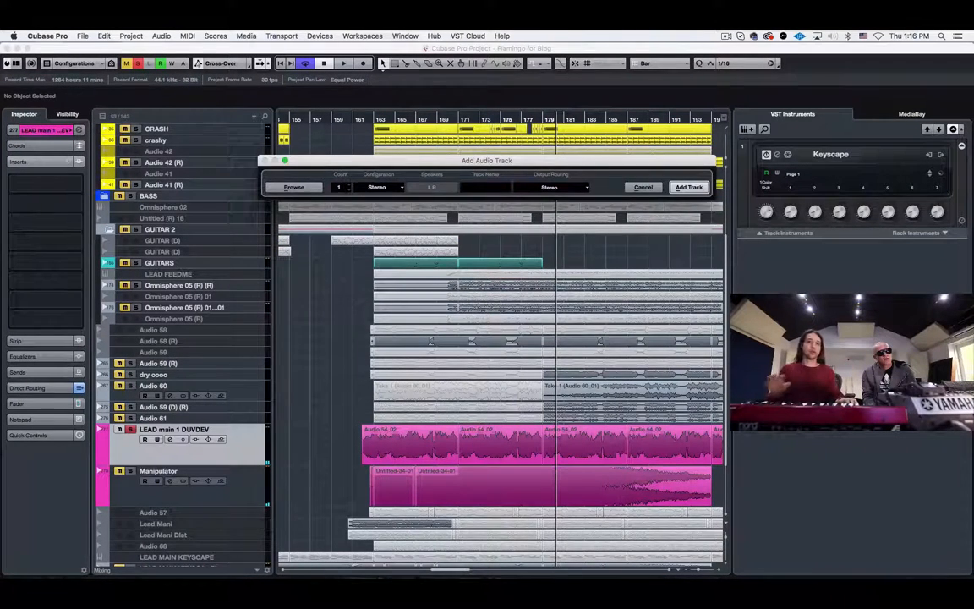
pyautogui.press('Escape')
pyautogui.click(239, 485)
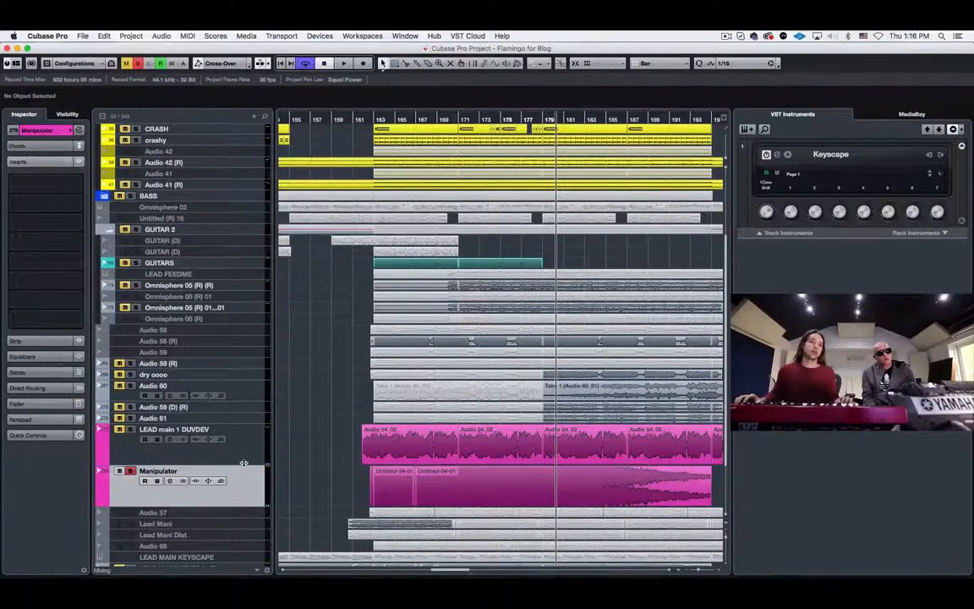